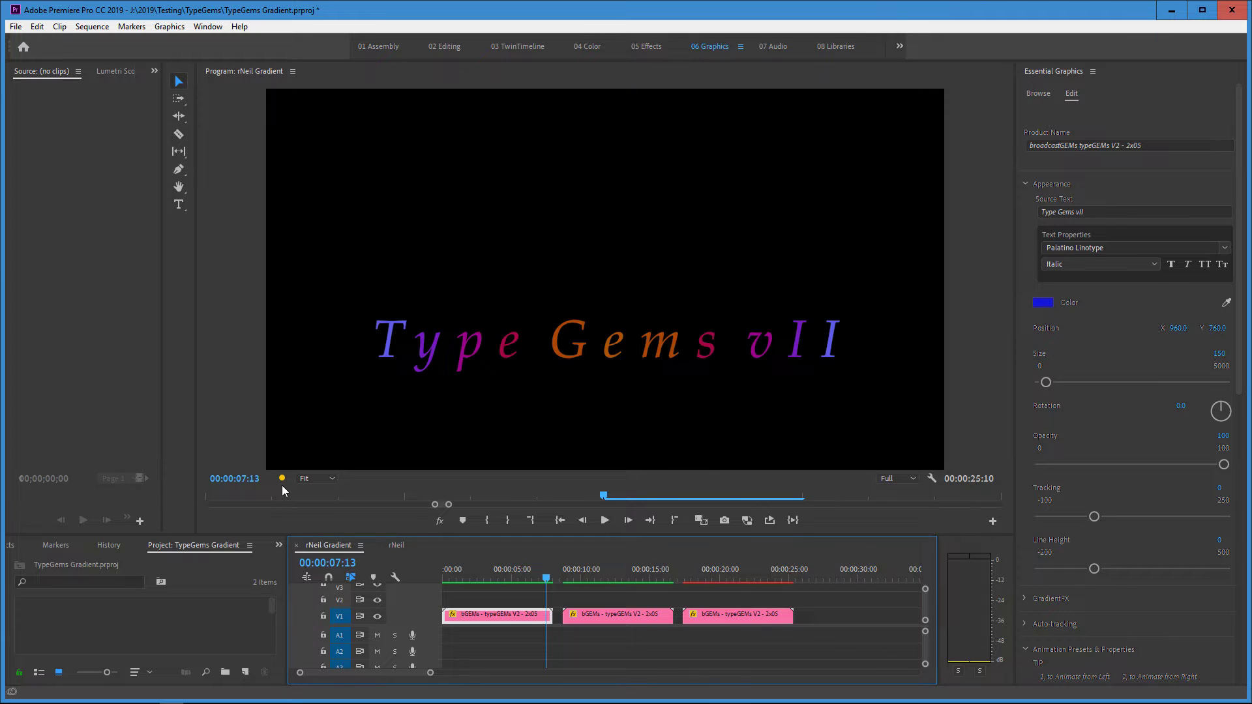
Play the rNeil Gradient sequence from the first title into the second to preview their gradient animations.
key(space)
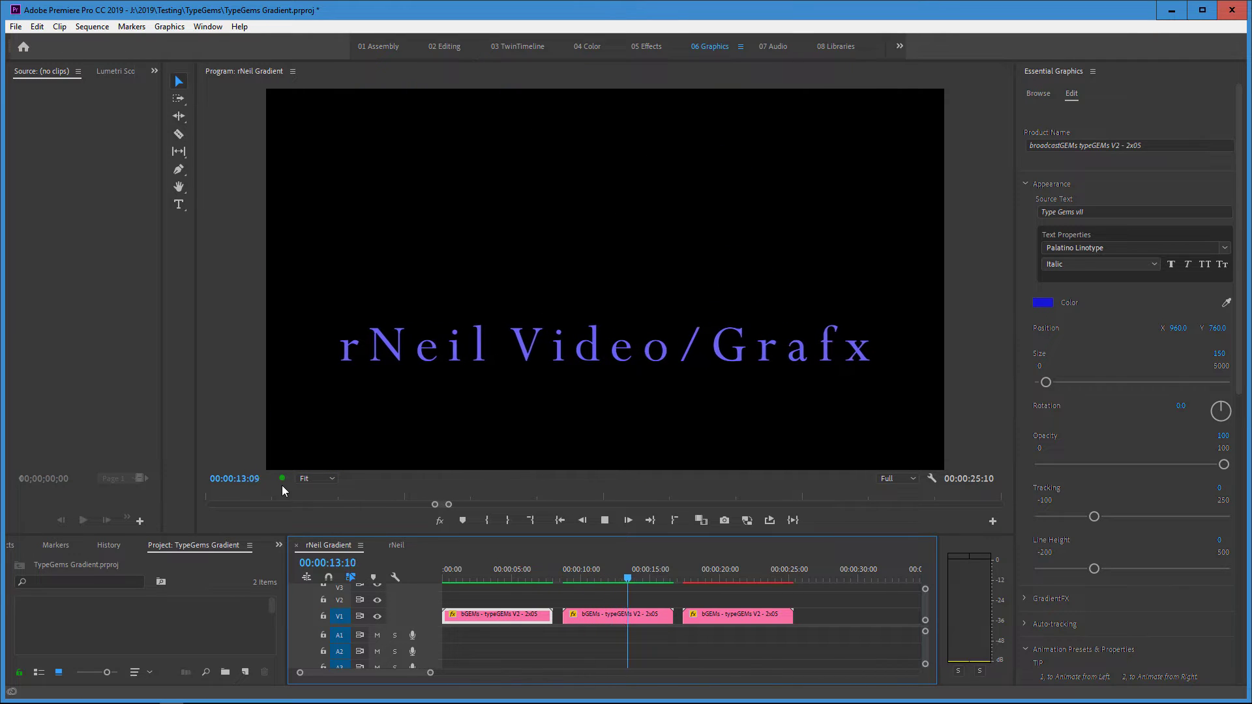
key(space)
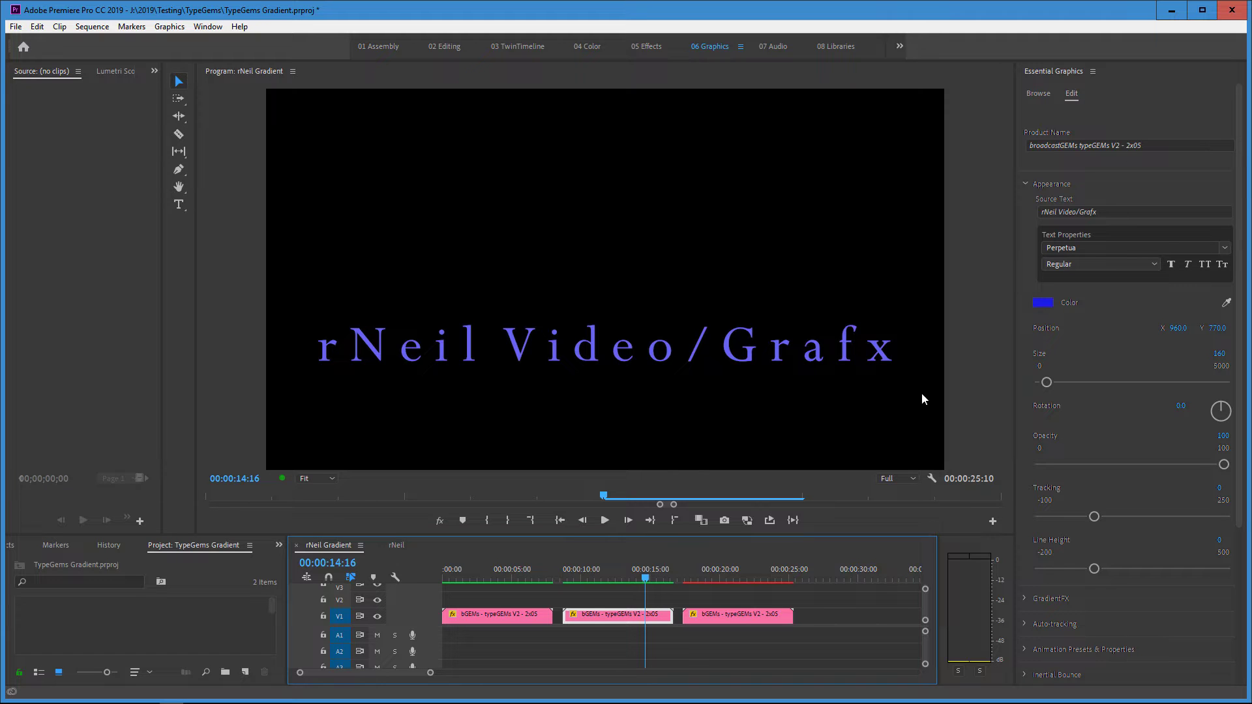
key(space)
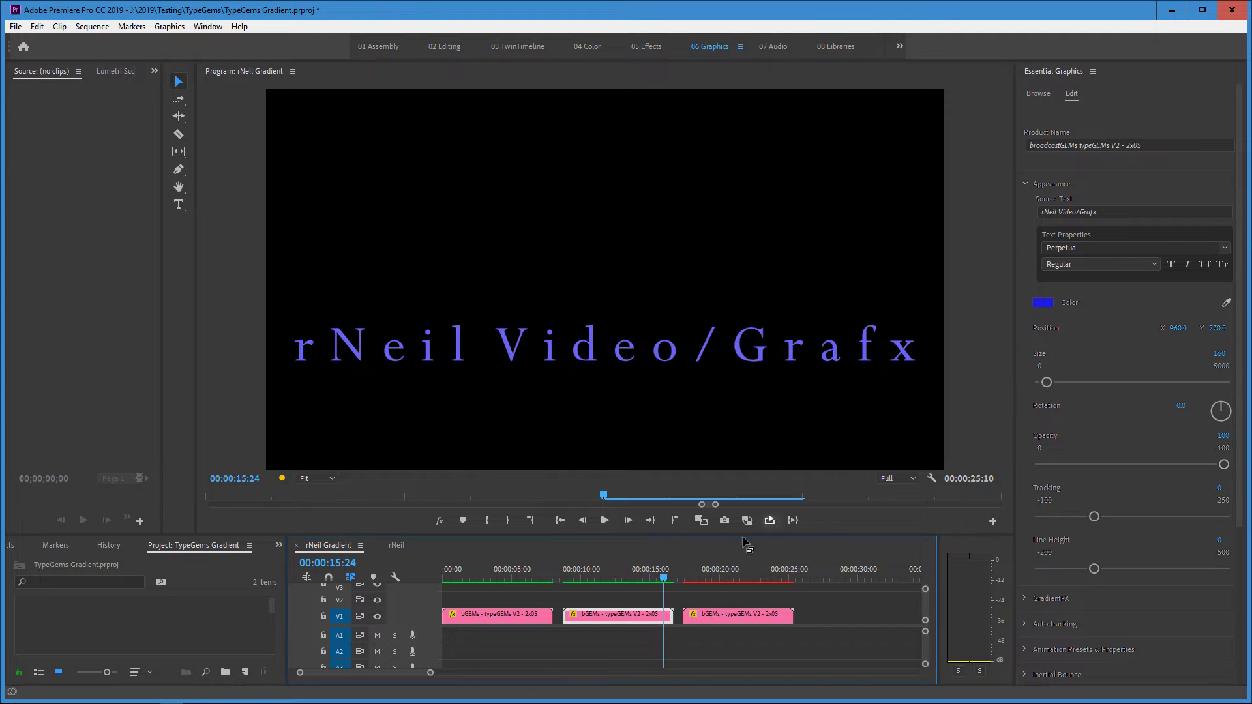
Go to the third title clip at 00:00:23:11 and confirm 8D1C06 as its second gradient color.
click(770, 580)
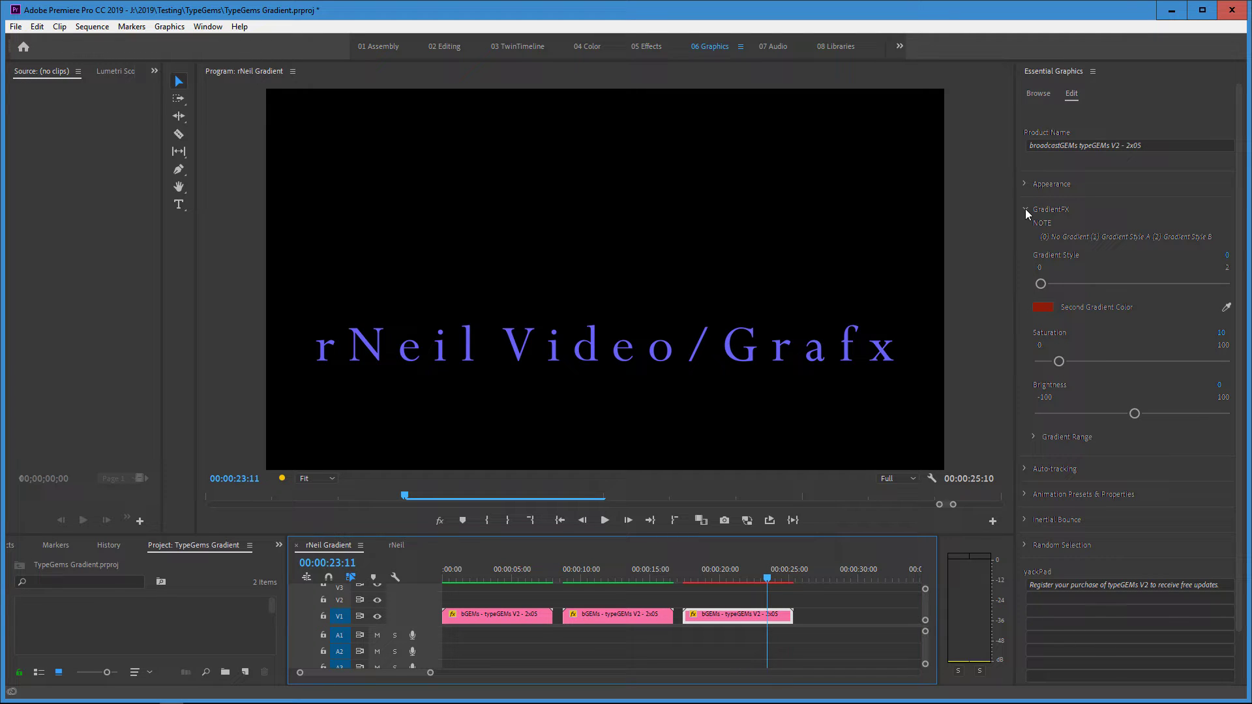
click(1030, 282)
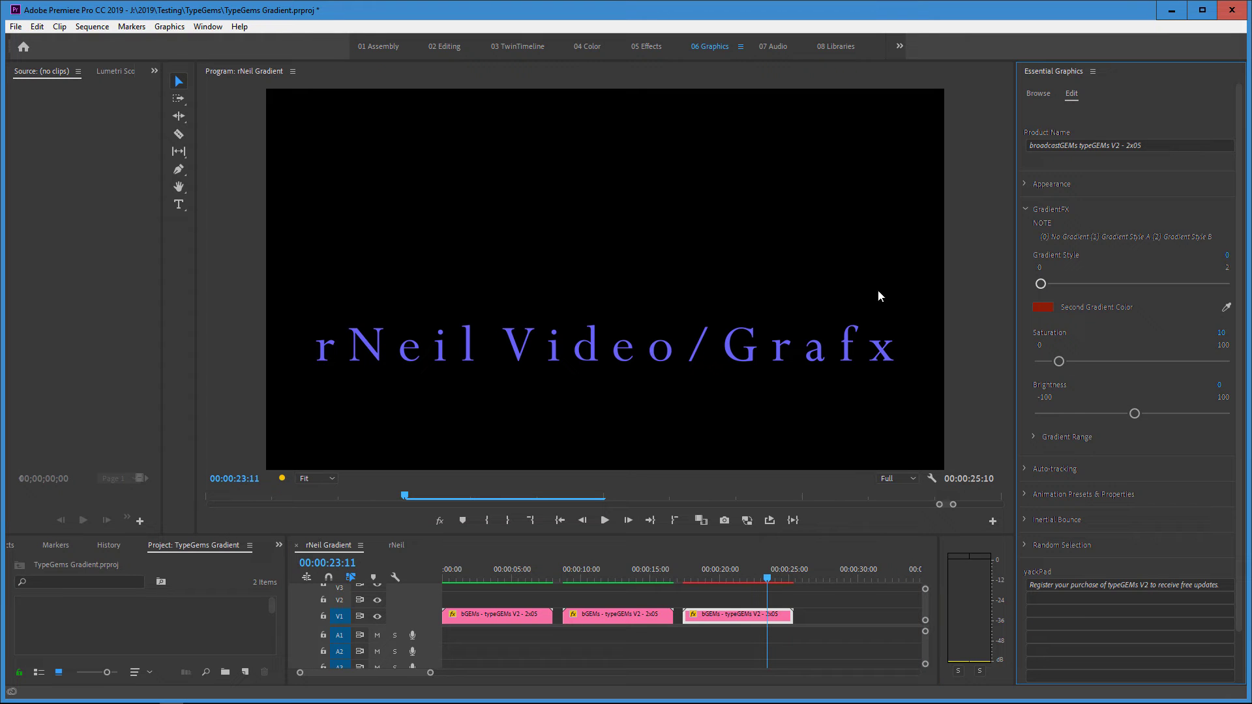
click(1043, 308)
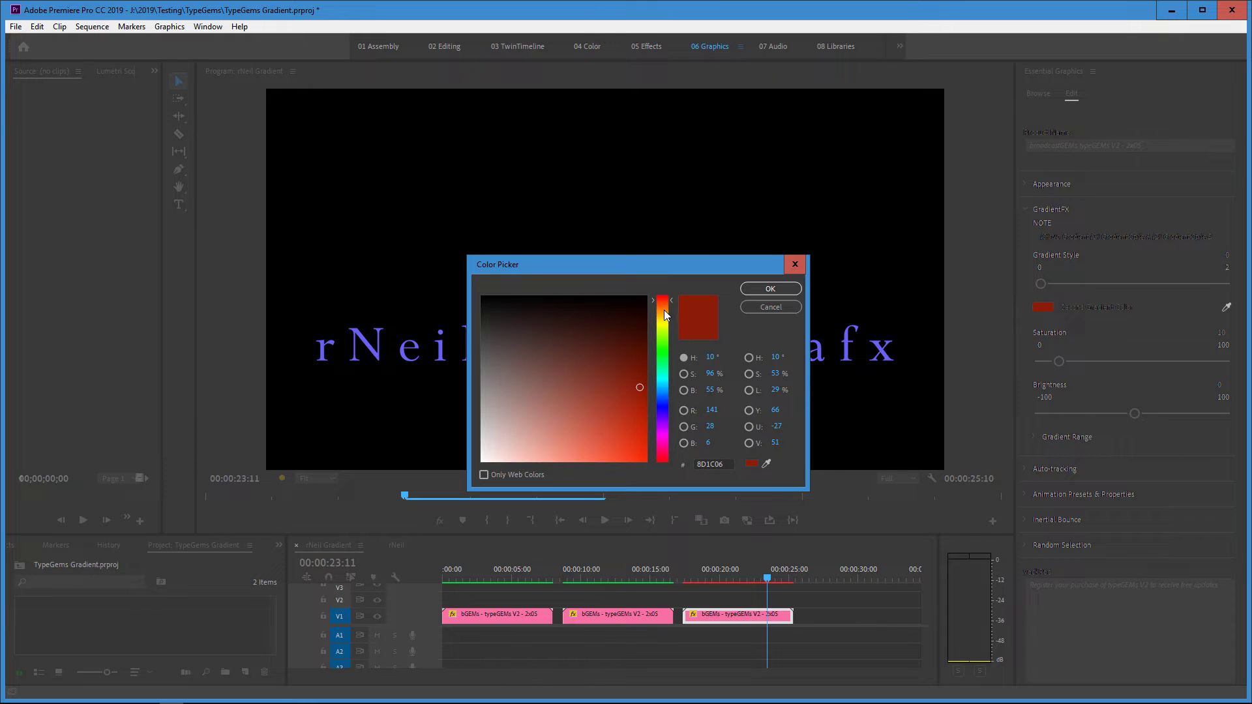
click(771, 288)
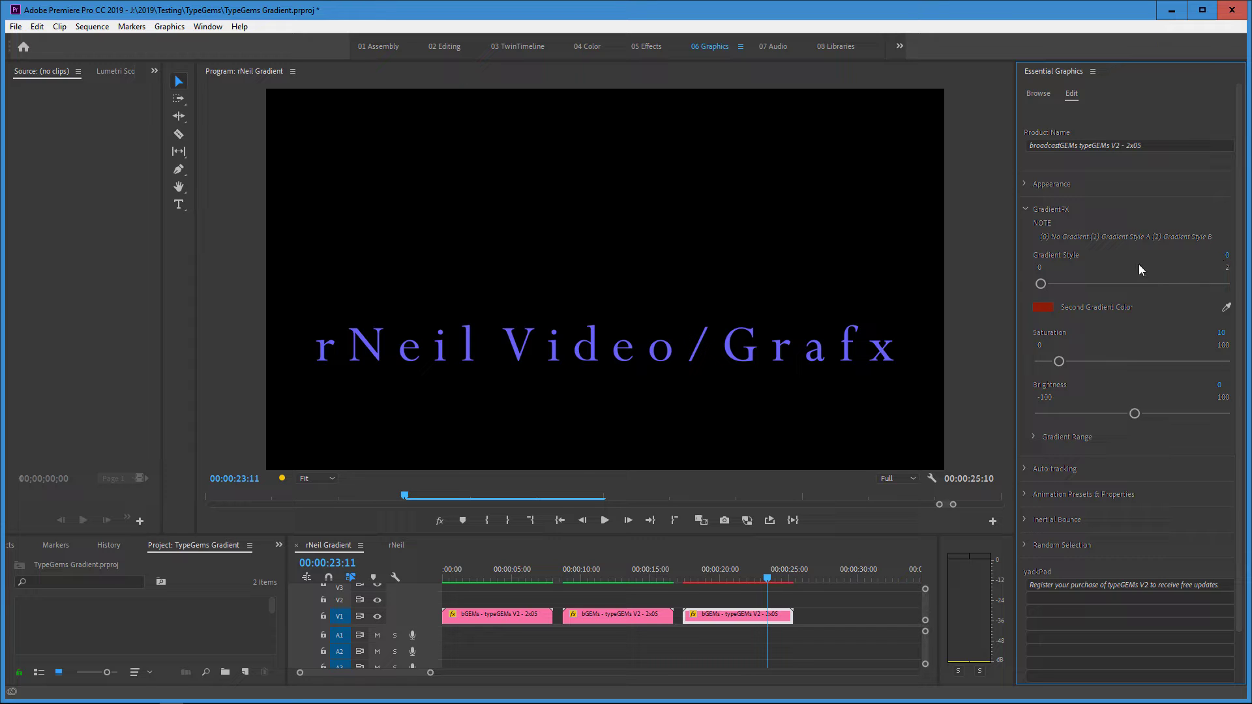
Try Gradient Styles 1 and 2 on the third title, and test inverting its gradient range.
click(1134, 283)
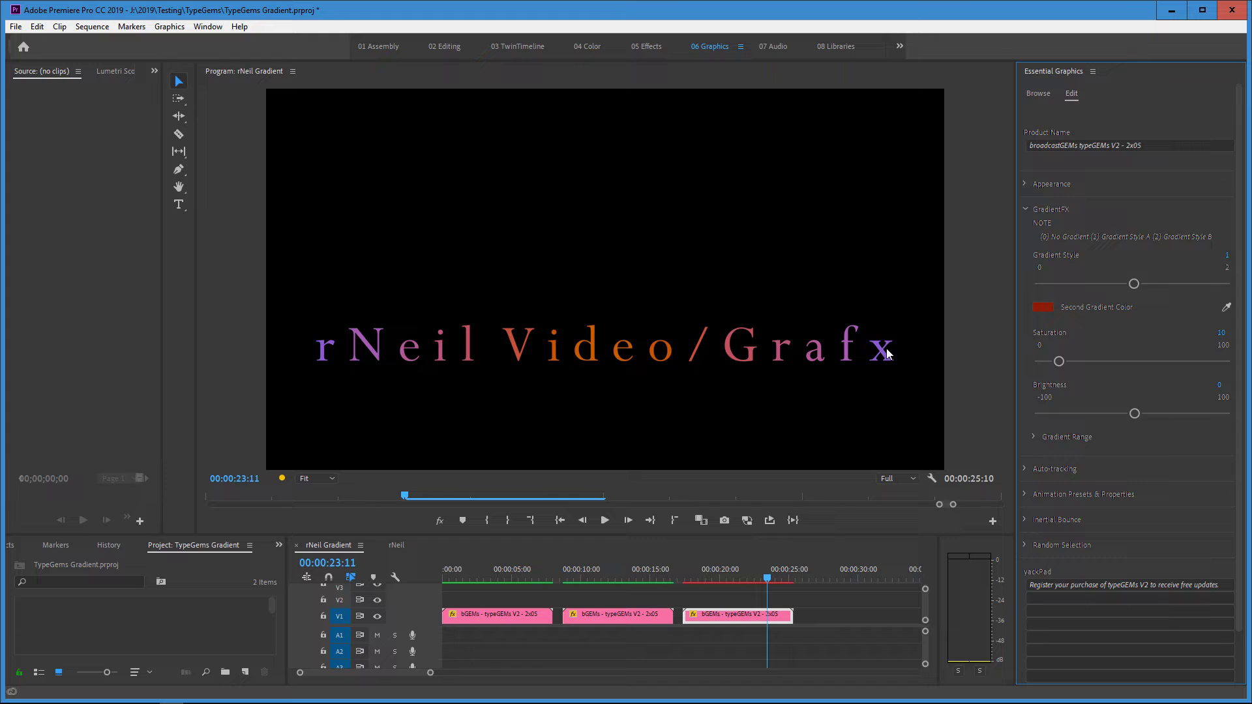
click(1225, 283)
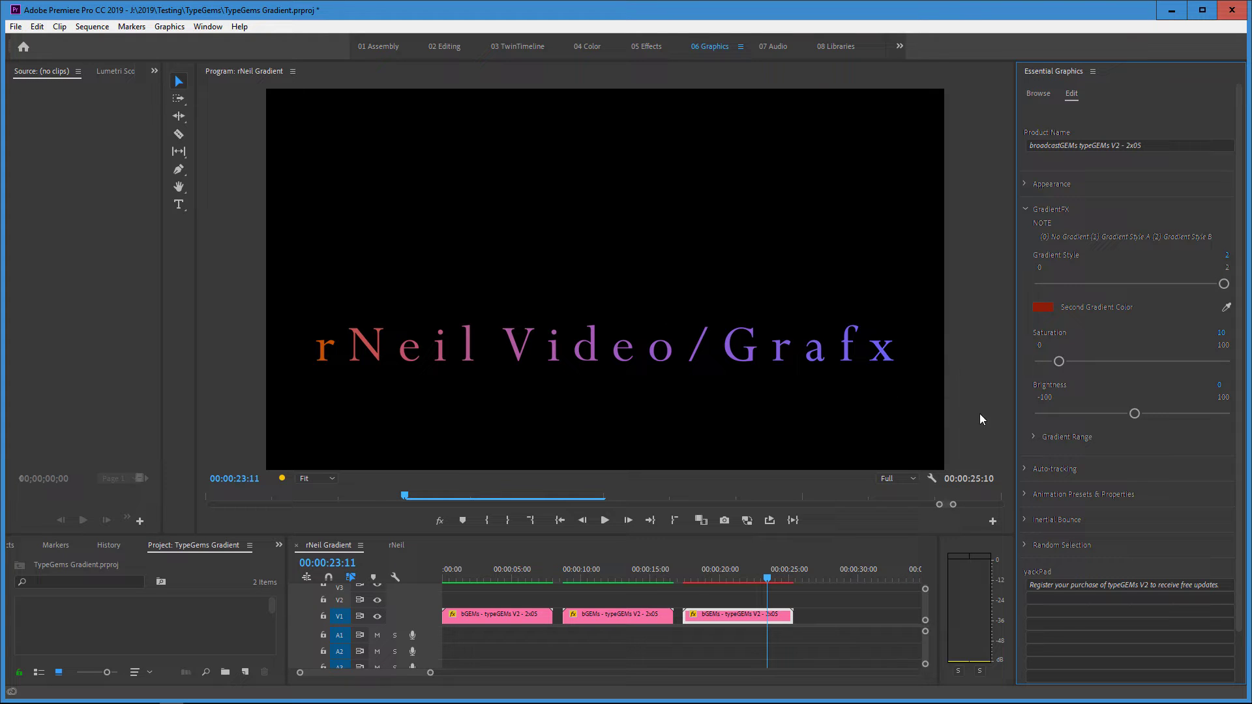
click(1032, 436)
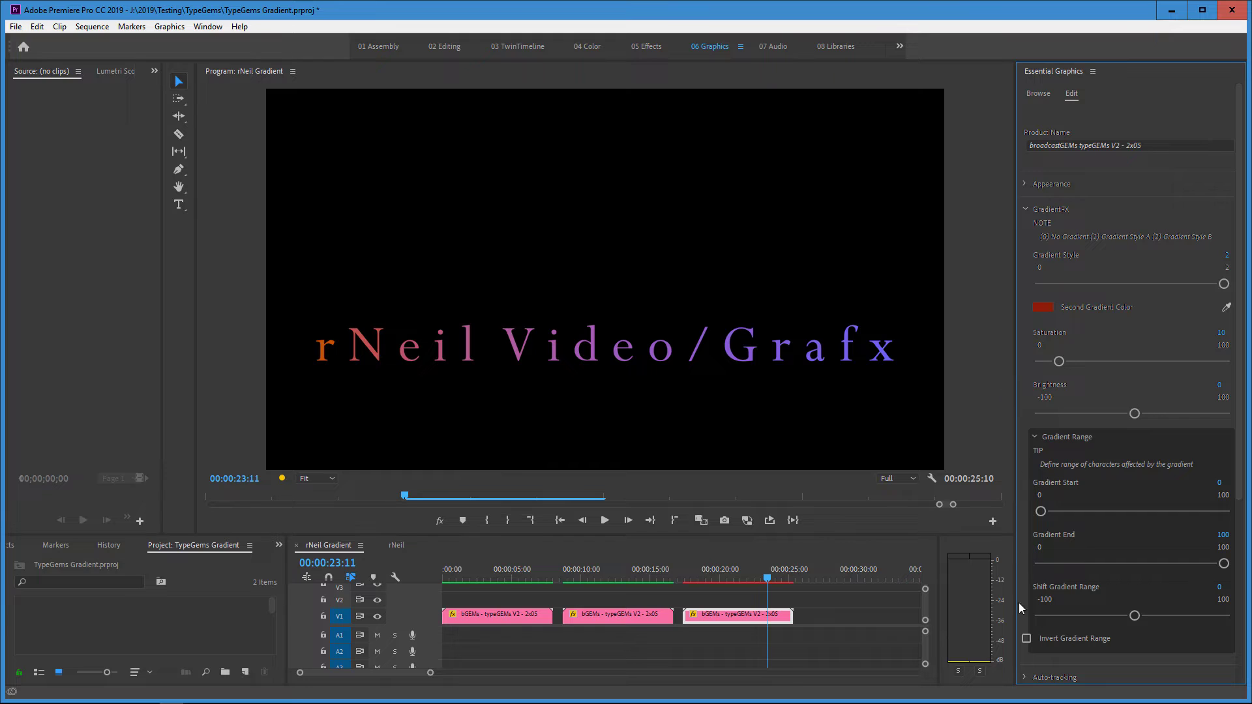
click(1027, 641)
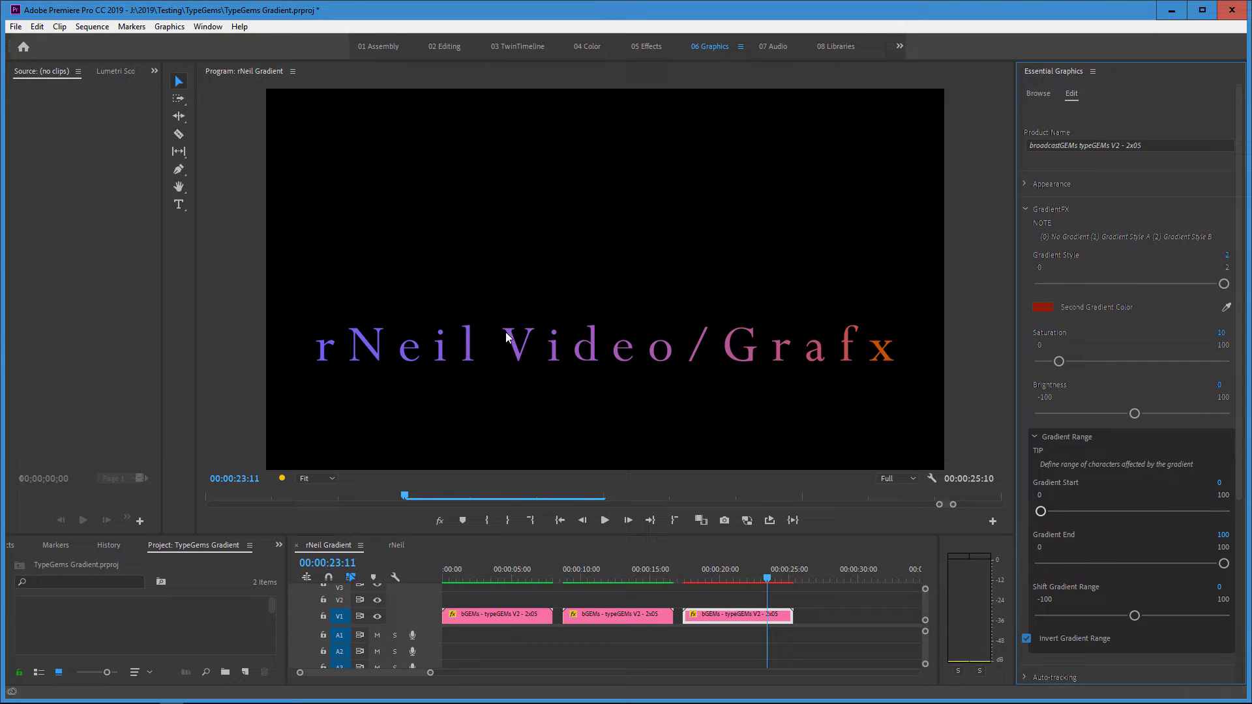
Set the third title's Gradient Style to 1 with Gradient Start at 6 and Gradient End at 94.
click(1134, 285)
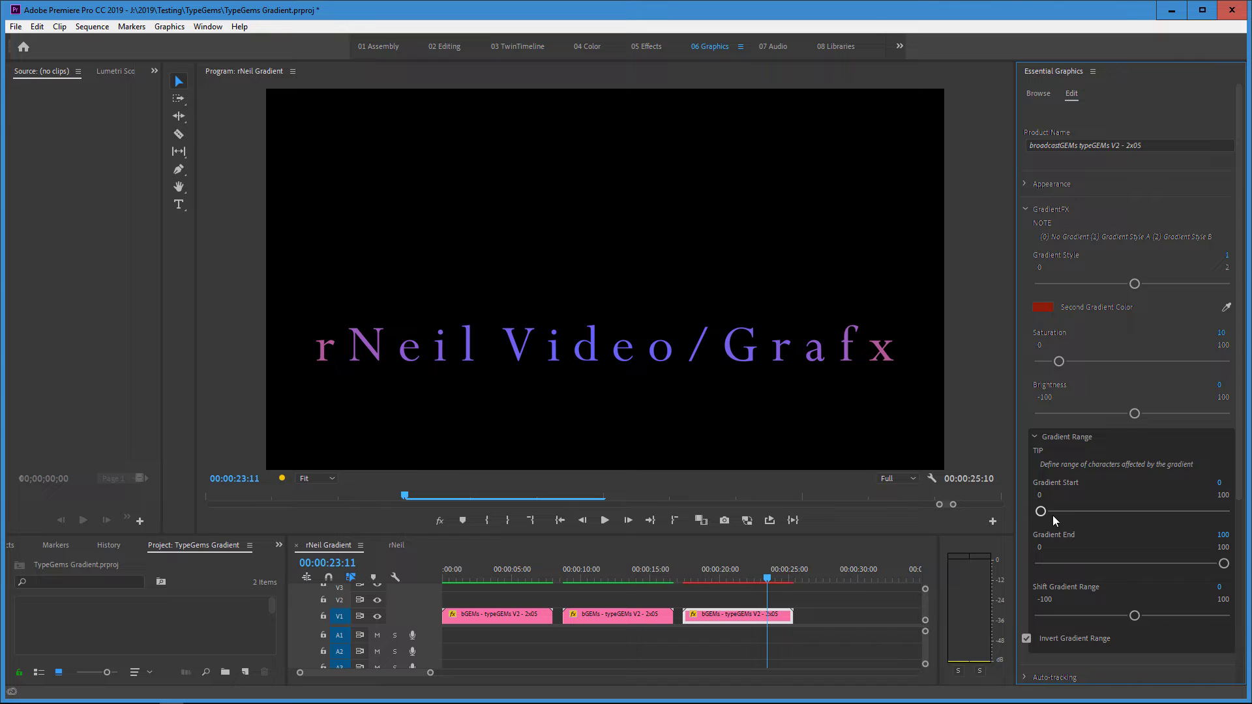
drag(1042, 512, 1052, 514)
click(1223, 536)
text(94)
key(Return)
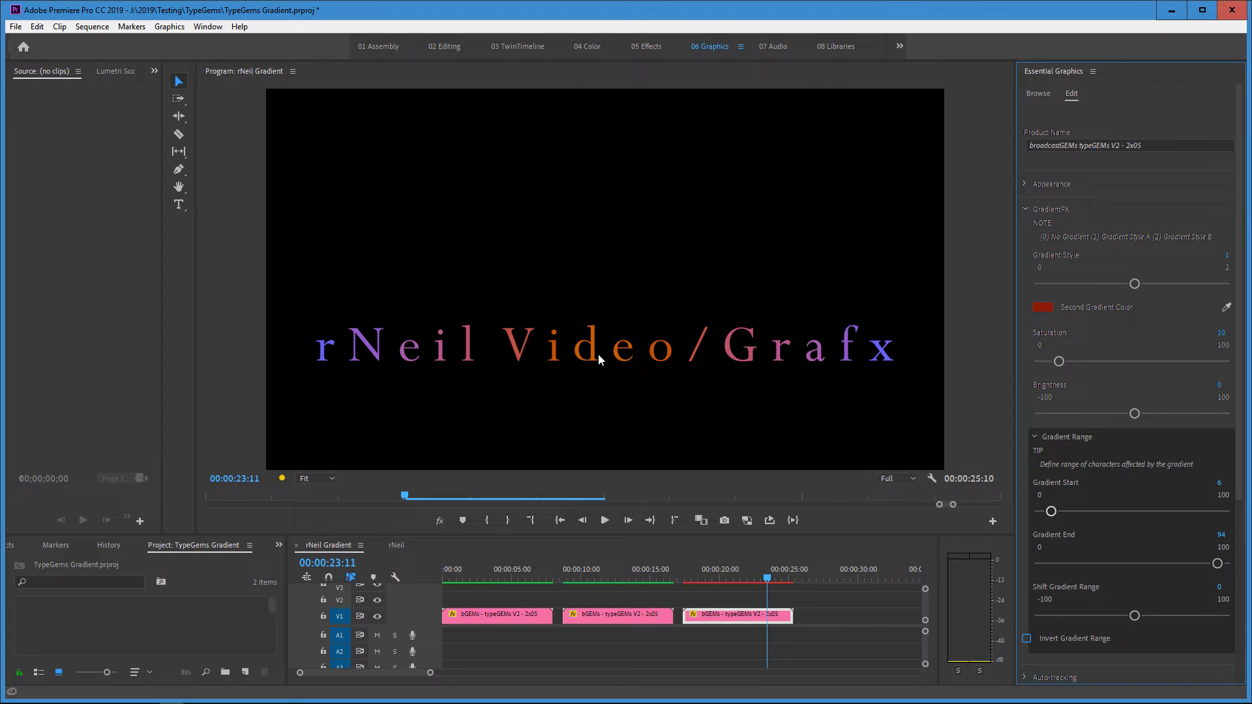
Set the gradient's Saturation to 44 and Brightness to 4.
drag(1059, 361, 1119, 360)
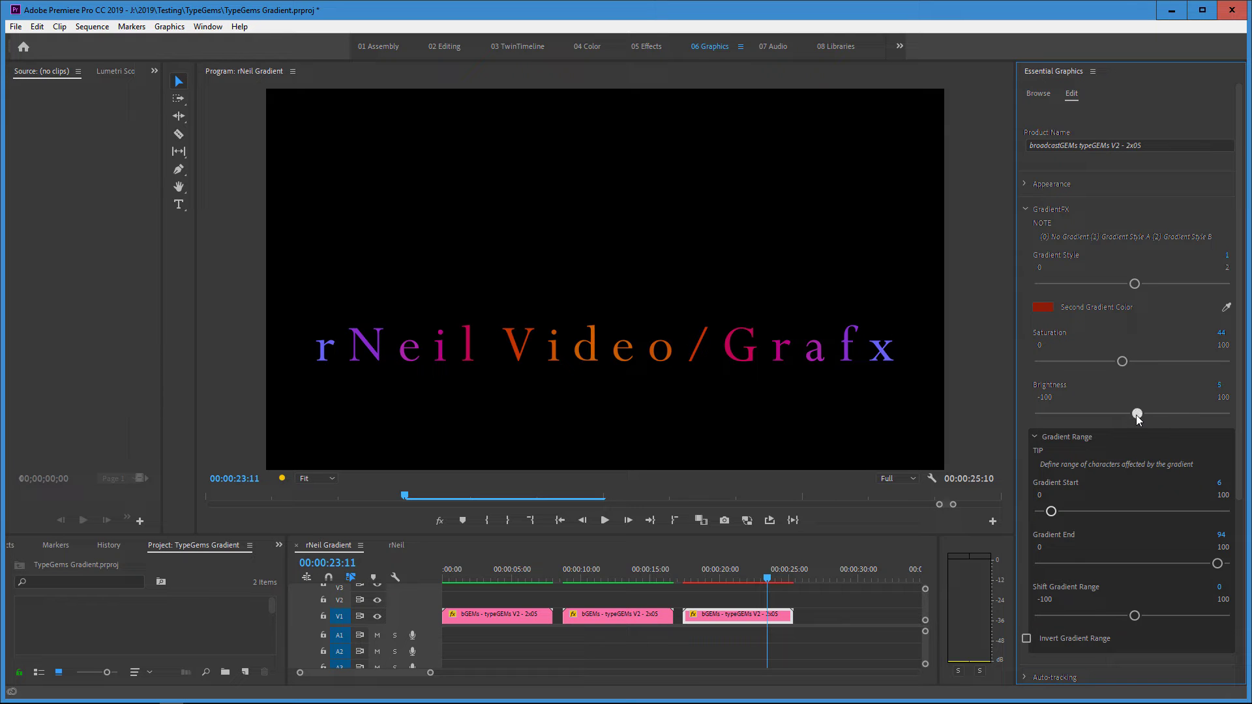
drag(1134, 415, 1129, 418)
drag(1128, 414, 1167, 413)
mouse_move(1137, 413)
mouse_down()
mouse_move(1178, 414)
mouse_move(1135, 413)
mouse_move(1138, 426)
mouse_up()
Switch to Gradient Style 2, try shifting the gradient range to 44, and return the shift to 0.
click(1225, 284)
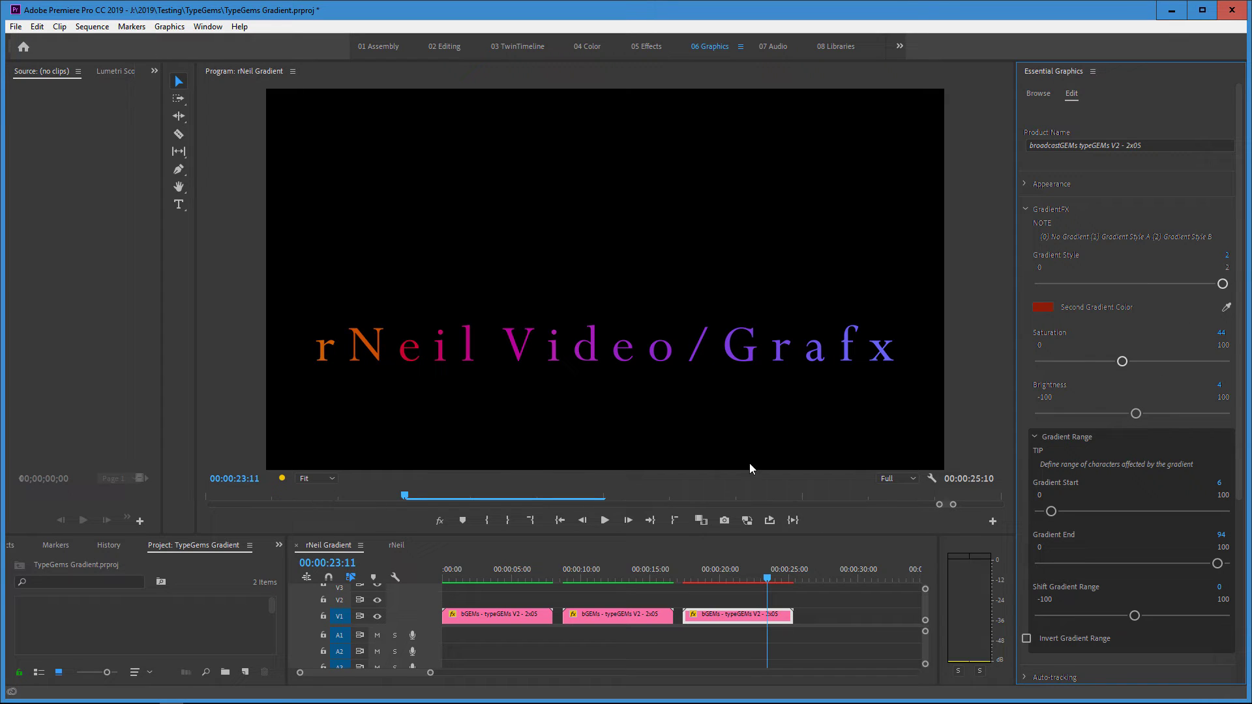
click(1137, 617)
drag(1138, 617, 1173, 609)
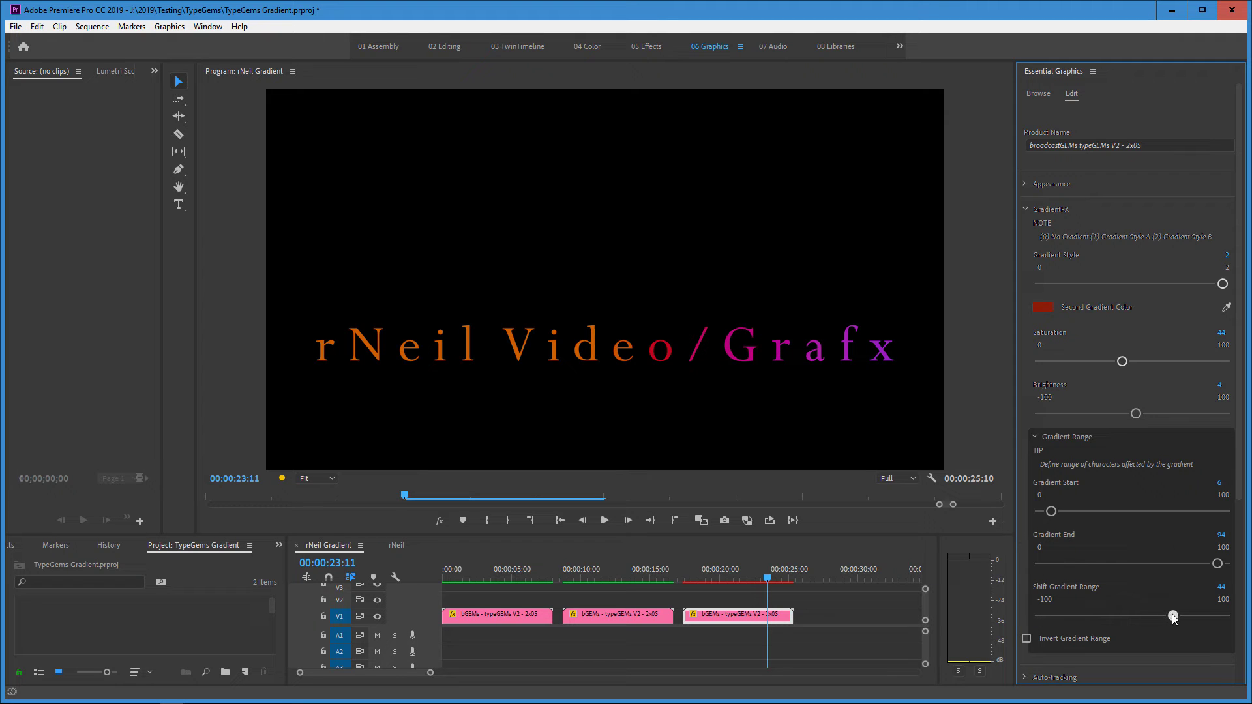
drag(1172, 616, 1134, 616)
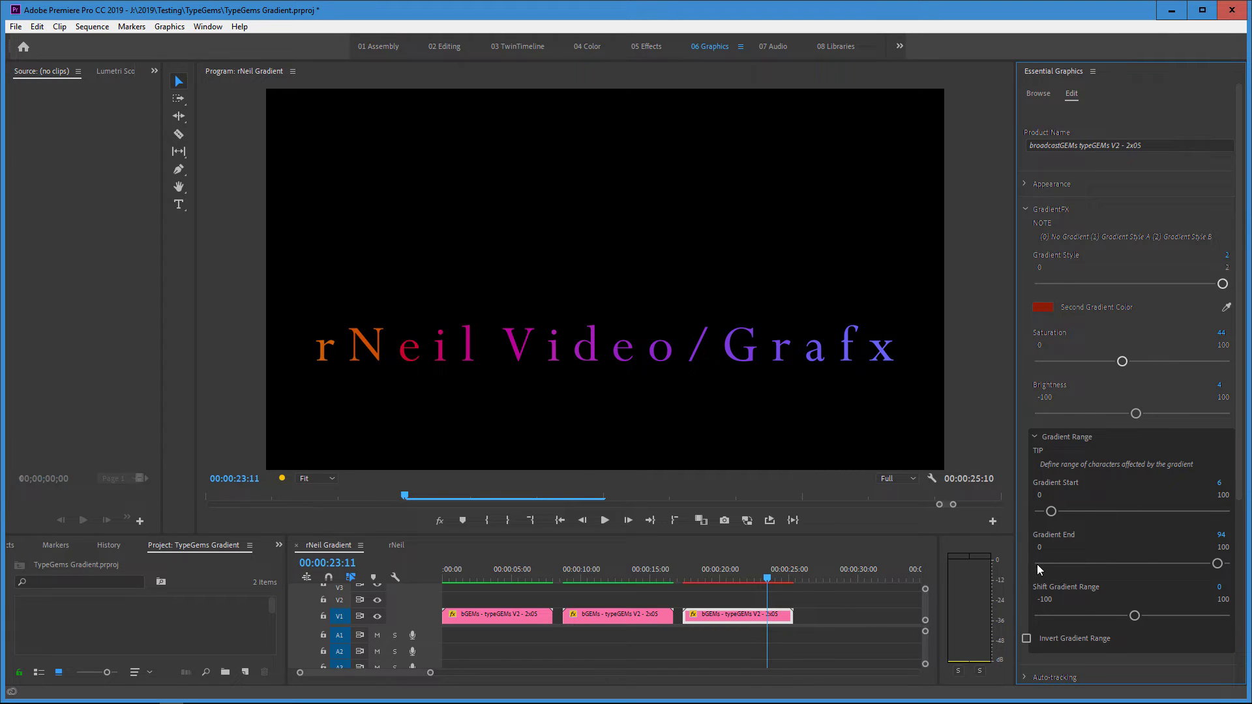
Narrow the Style 2 gradient range by setting Gradient Start to 28 and Gradient End to 79.
drag(1052, 511, 1086, 519)
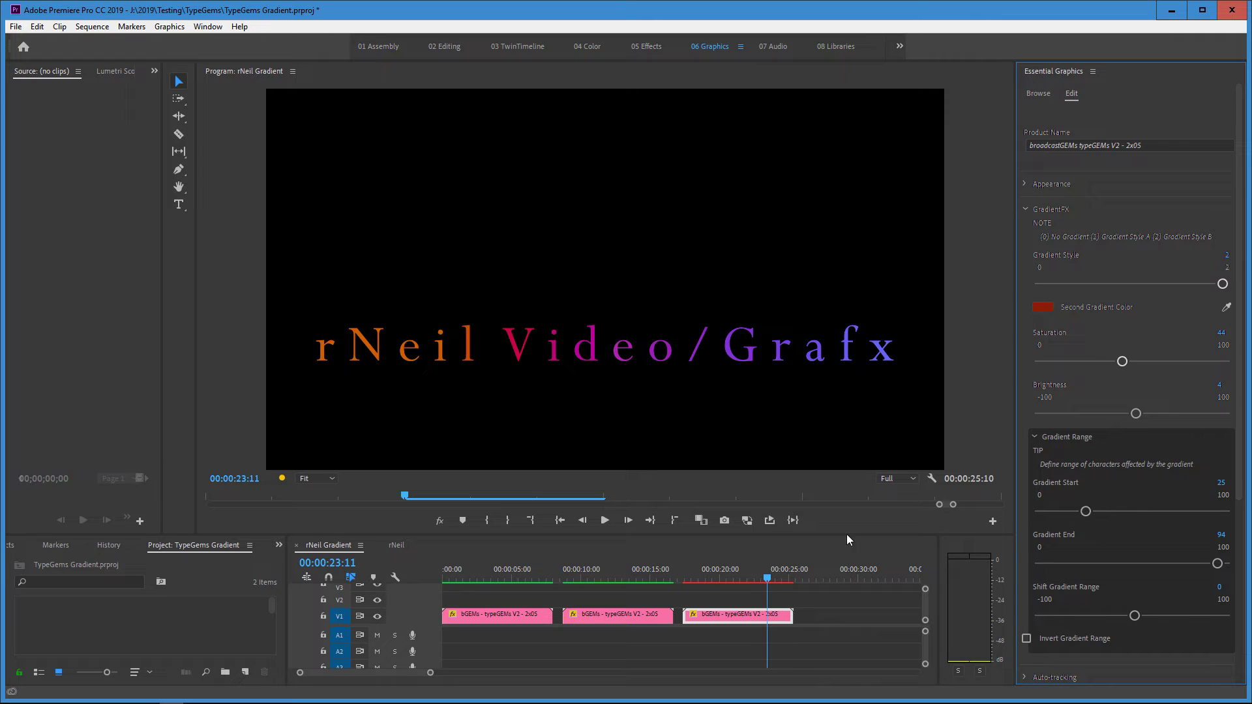
drag(1086, 512, 1094, 512)
drag(1217, 563, 1175, 565)
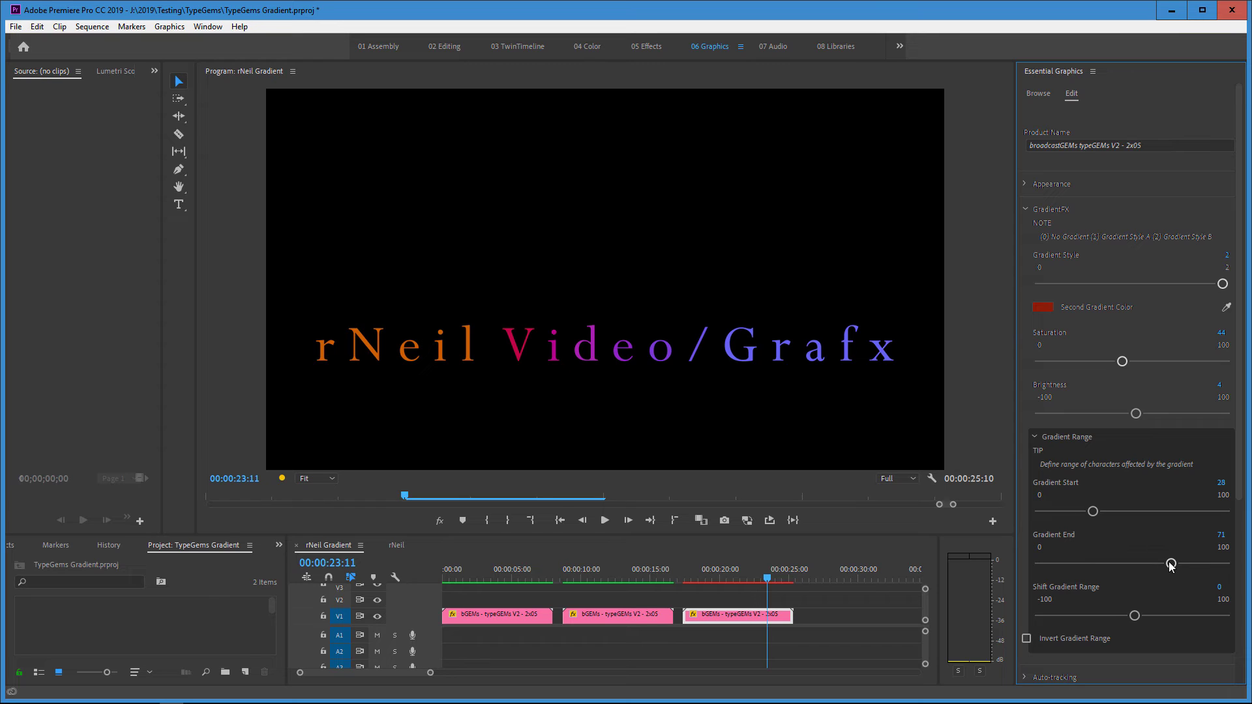
mouse_move(1171, 563)
mouse_down()
mouse_move(1160, 564)
mouse_move(1204, 561)
mouse_move(1186, 562)
mouse_up()
Switch to Gradient Style 1 and limit it to the middle characters with Gradient Start 30 and Gradient End 68.
click(1135, 284)
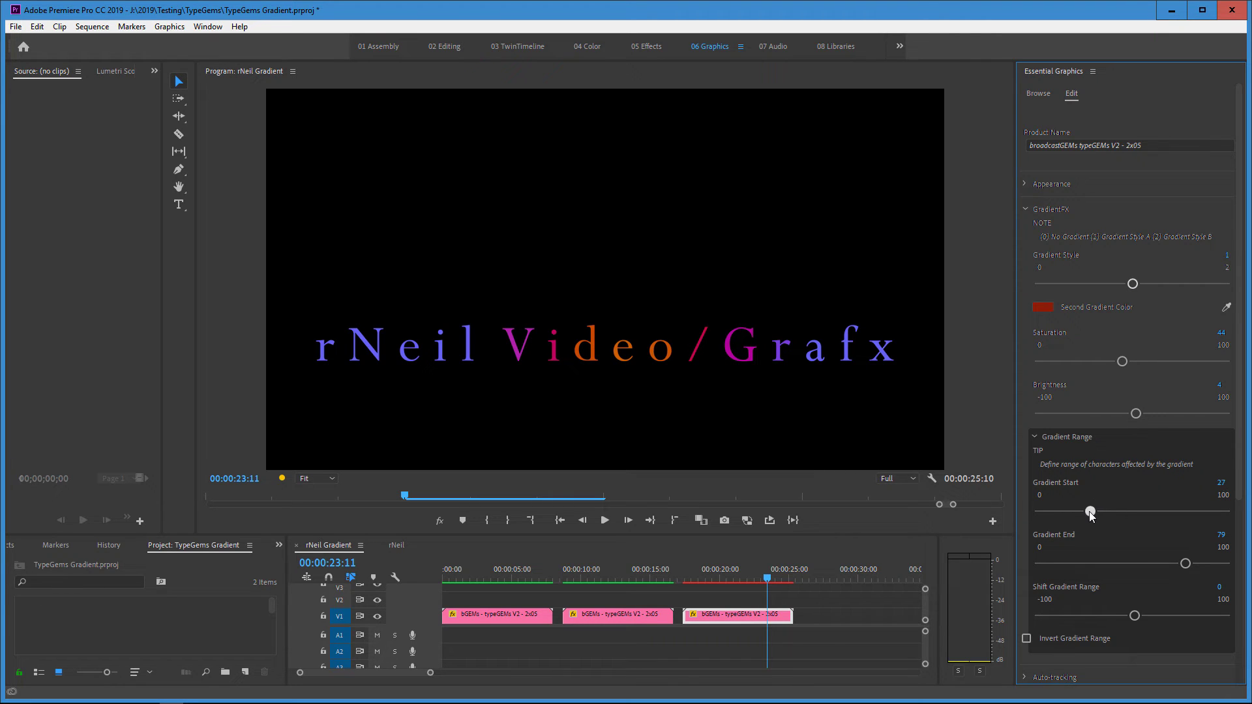
mouse_move(1093, 511)
mouse_down()
mouse_move(1081, 514)
mouse_move(1097, 516)
mouse_up()
drag(1186, 564, 1169, 573)
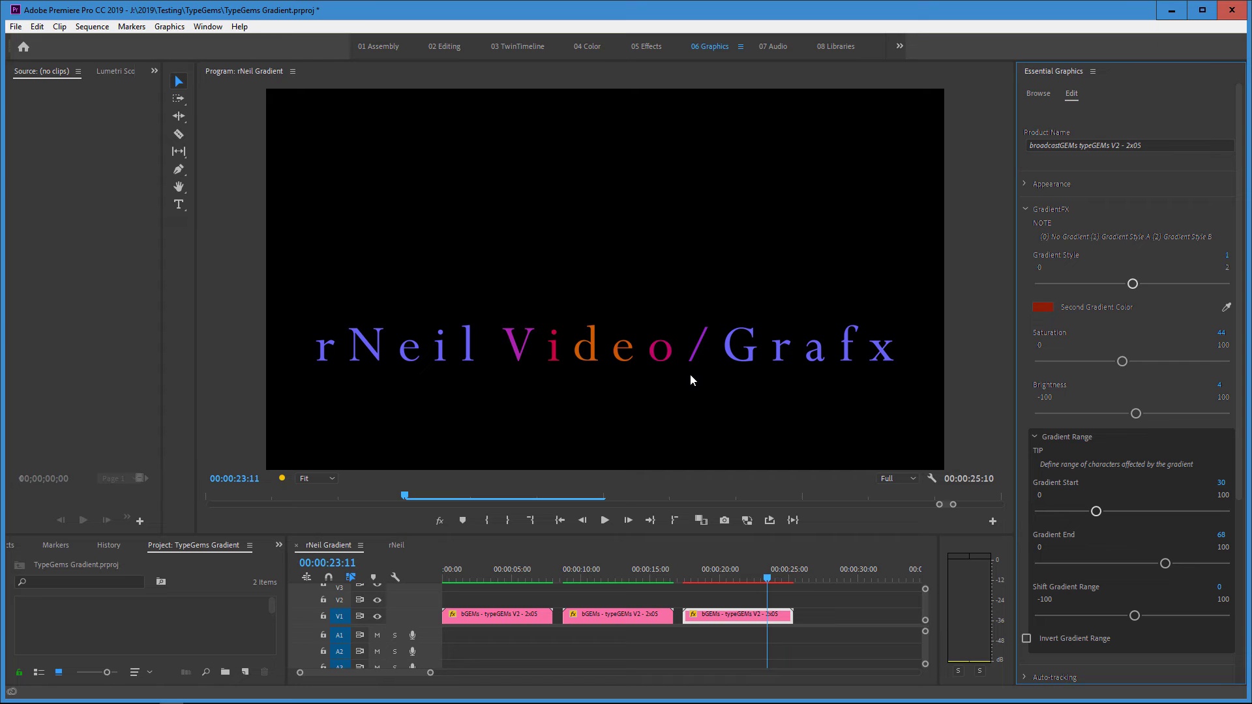
Apply Gradient Style 2 toward the end of the text with Gradient Start 61, Gradient End 100 and Shift Gradient Range -9.
drag(1095, 511, 1166, 514)
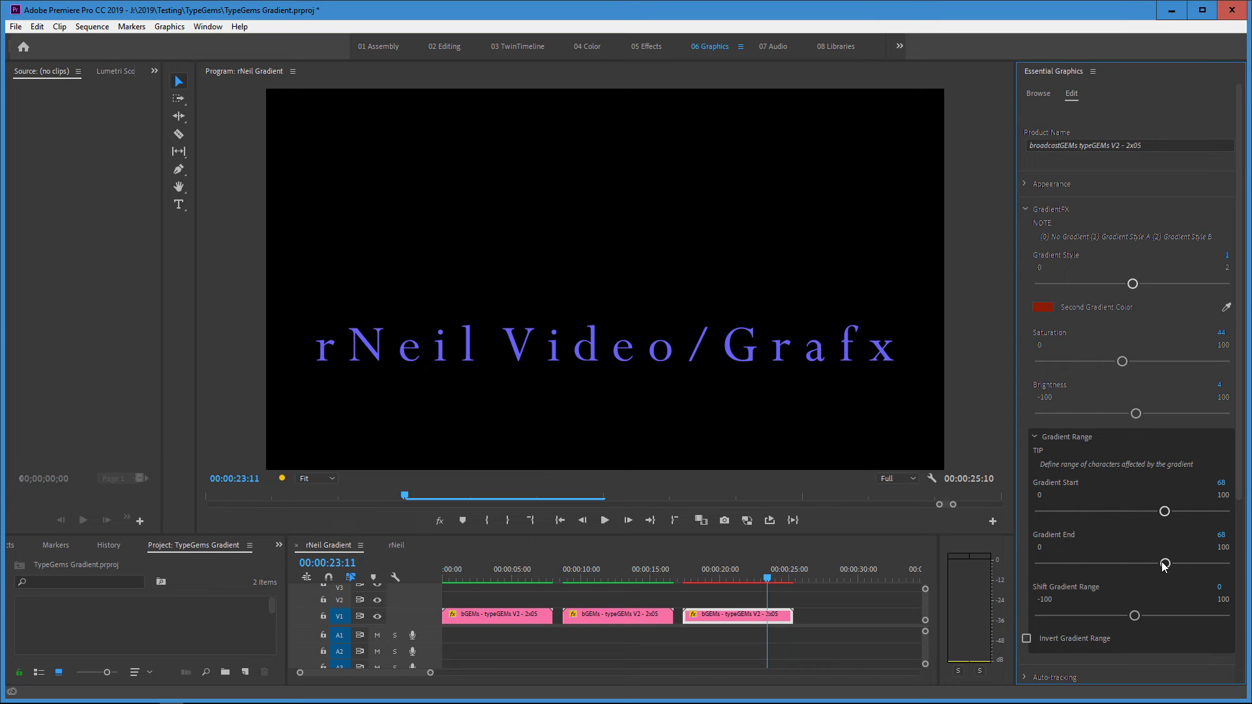
drag(1165, 563, 1239, 567)
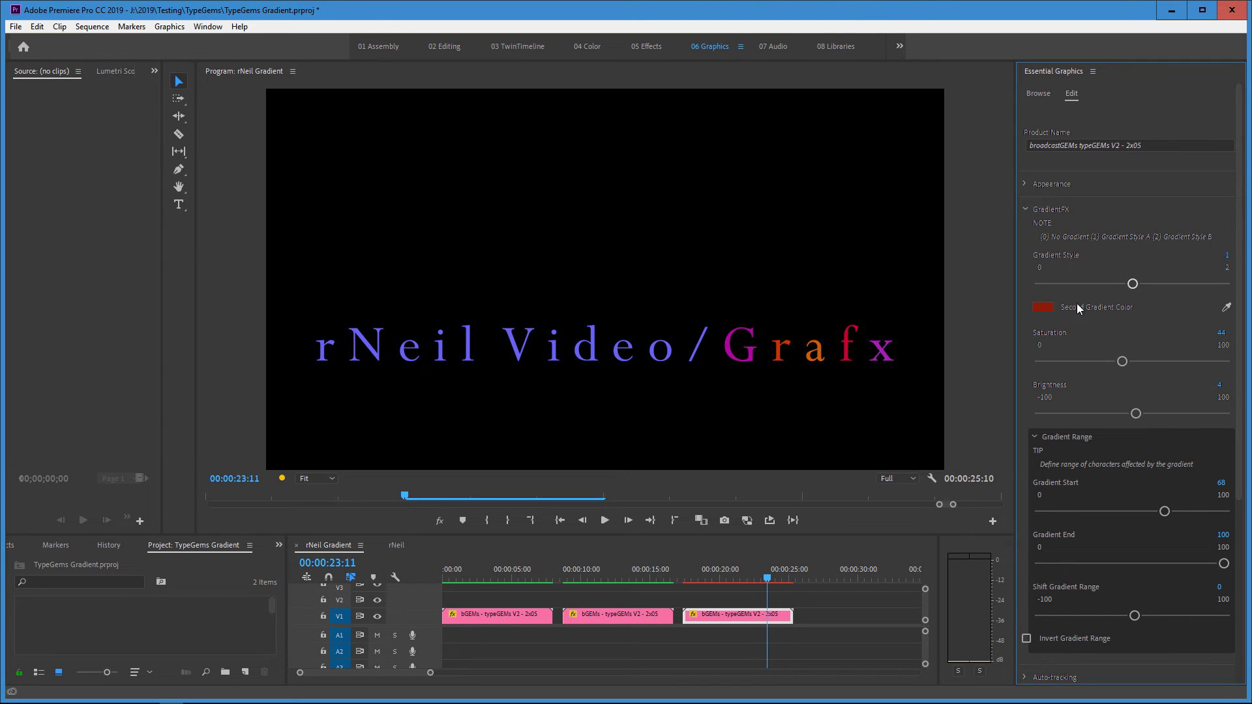
click(1224, 284)
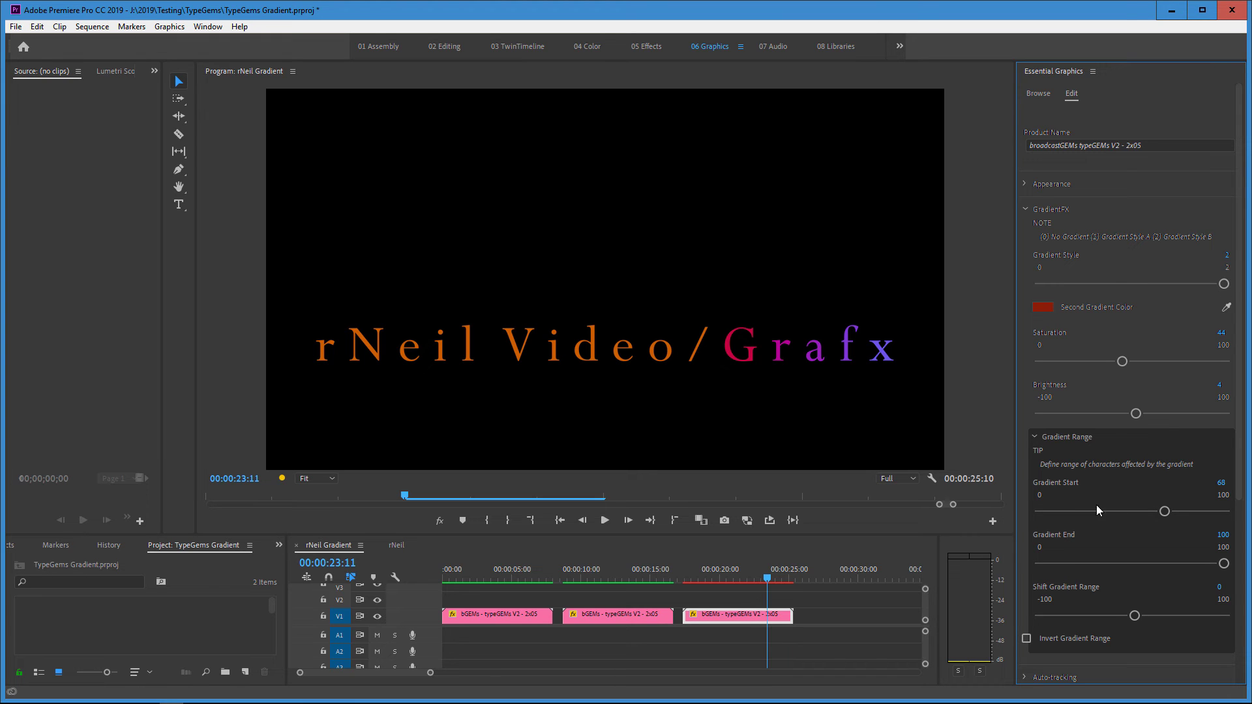
mouse_move(1164, 511)
mouse_down()
mouse_move(1139, 516)
mouse_move(1152, 513)
mouse_up()
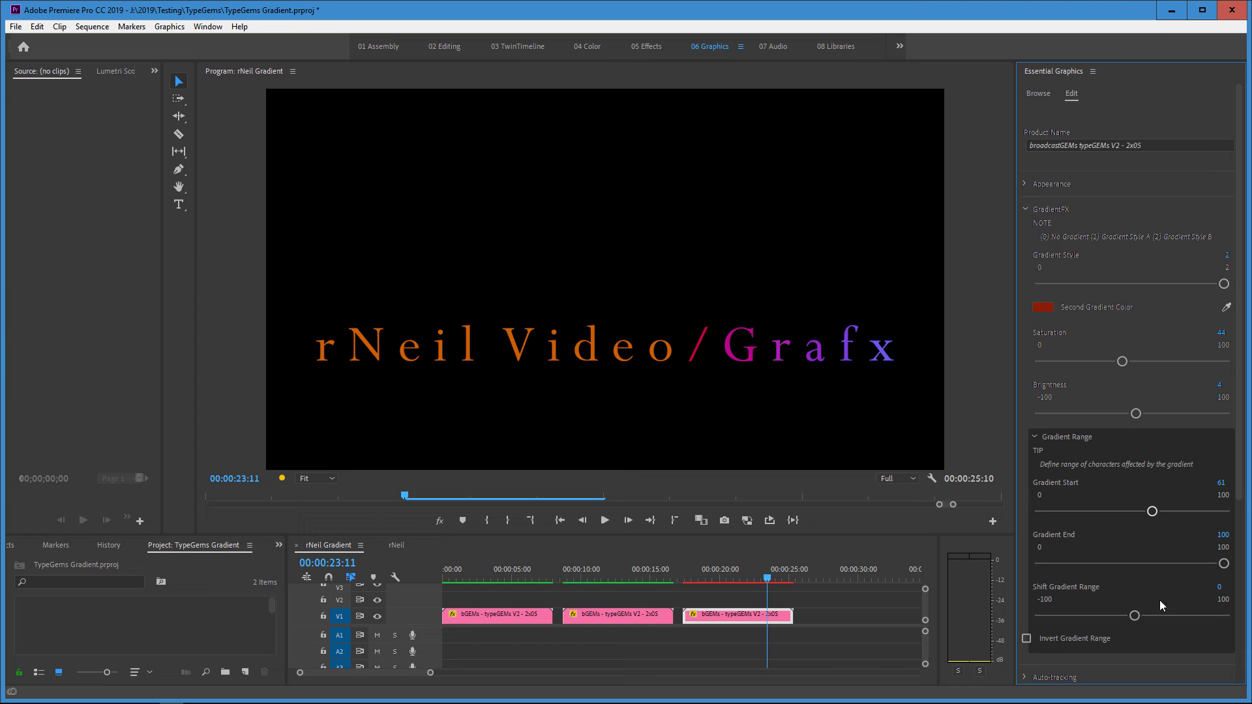
mouse_move(1134, 617)
mouse_down()
mouse_move(1152, 616)
mouse_move(1110, 626)
mouse_move(1122, 602)
mouse_up()
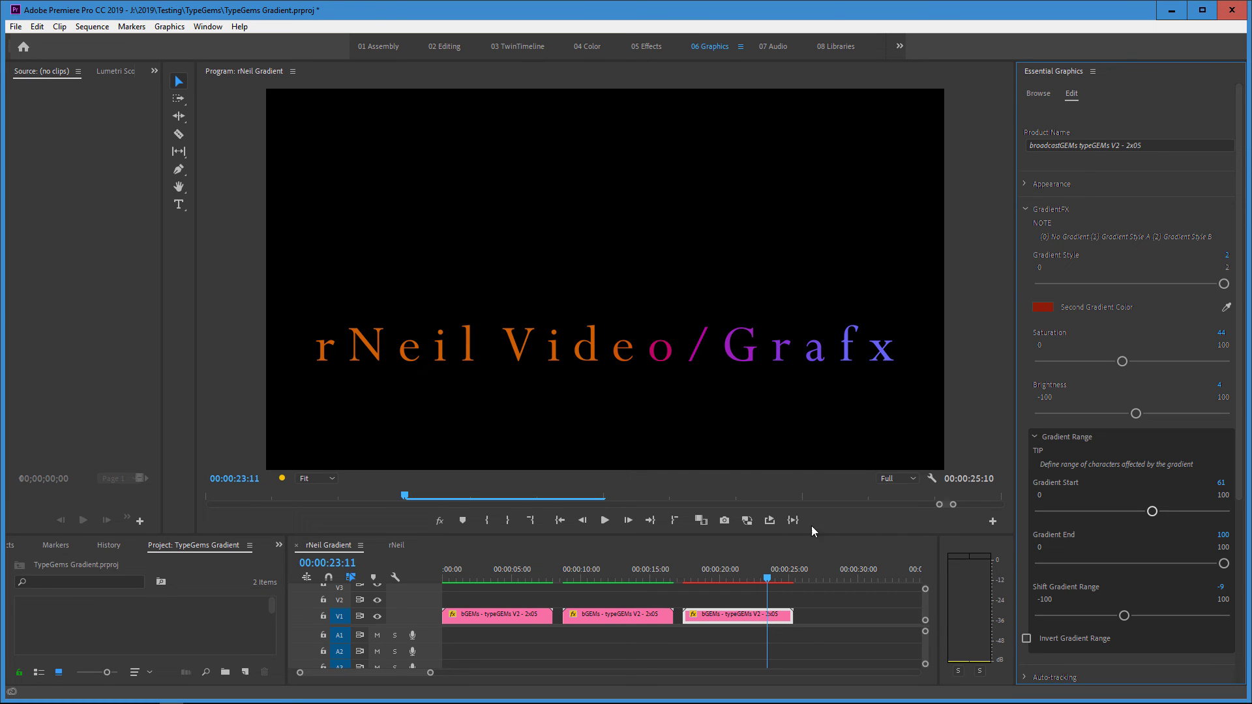
Open the rNeil sequence and play it twice from the start to preview its animated gradient title.
click(396, 545)
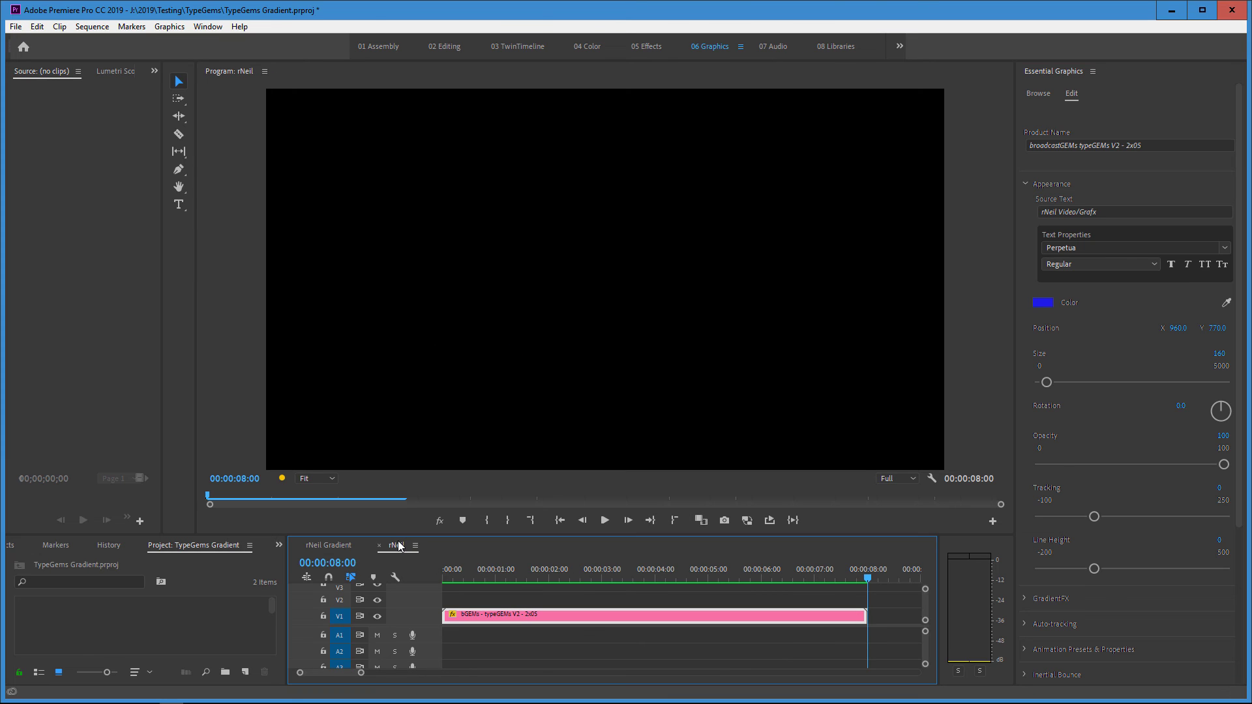
key(Home)
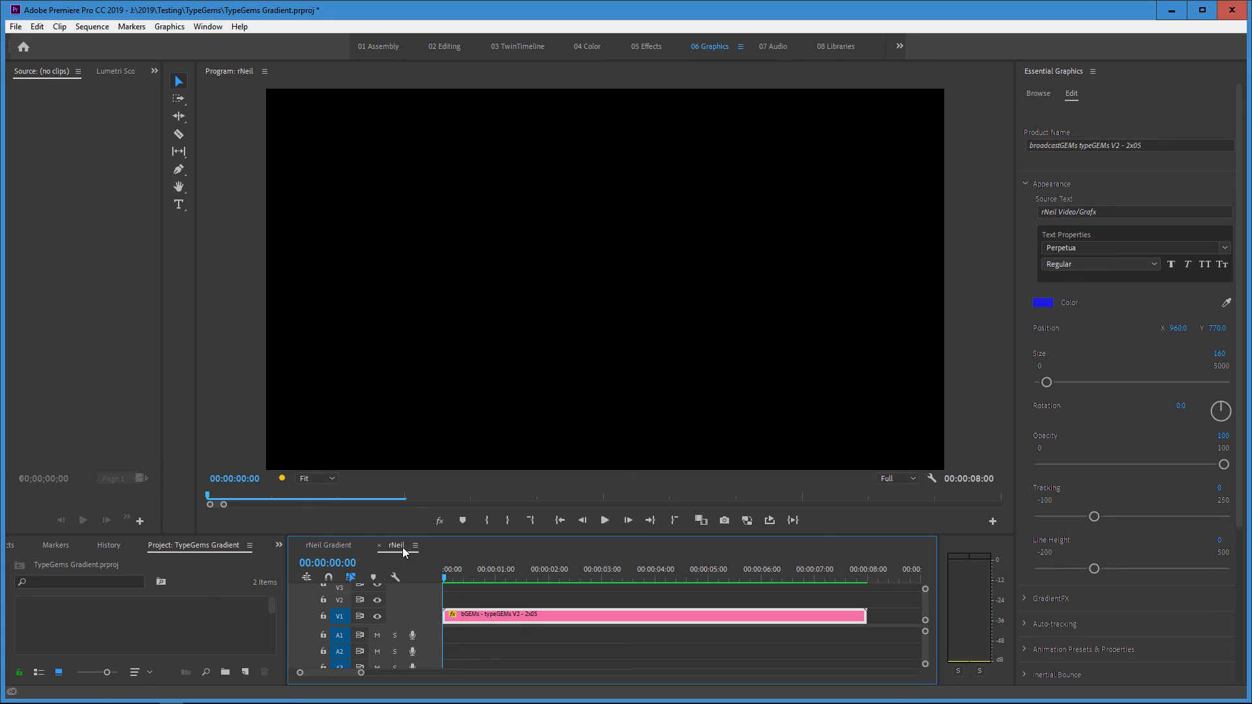
key(space)
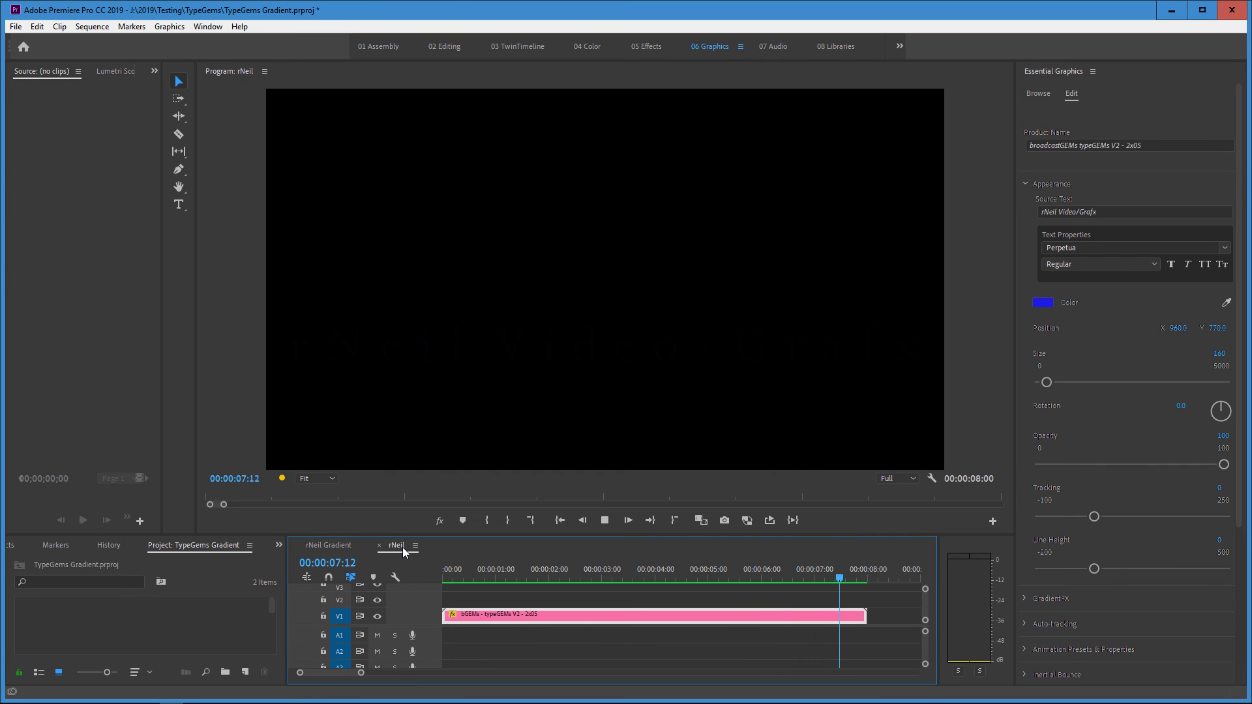
key(space)
key(Home)
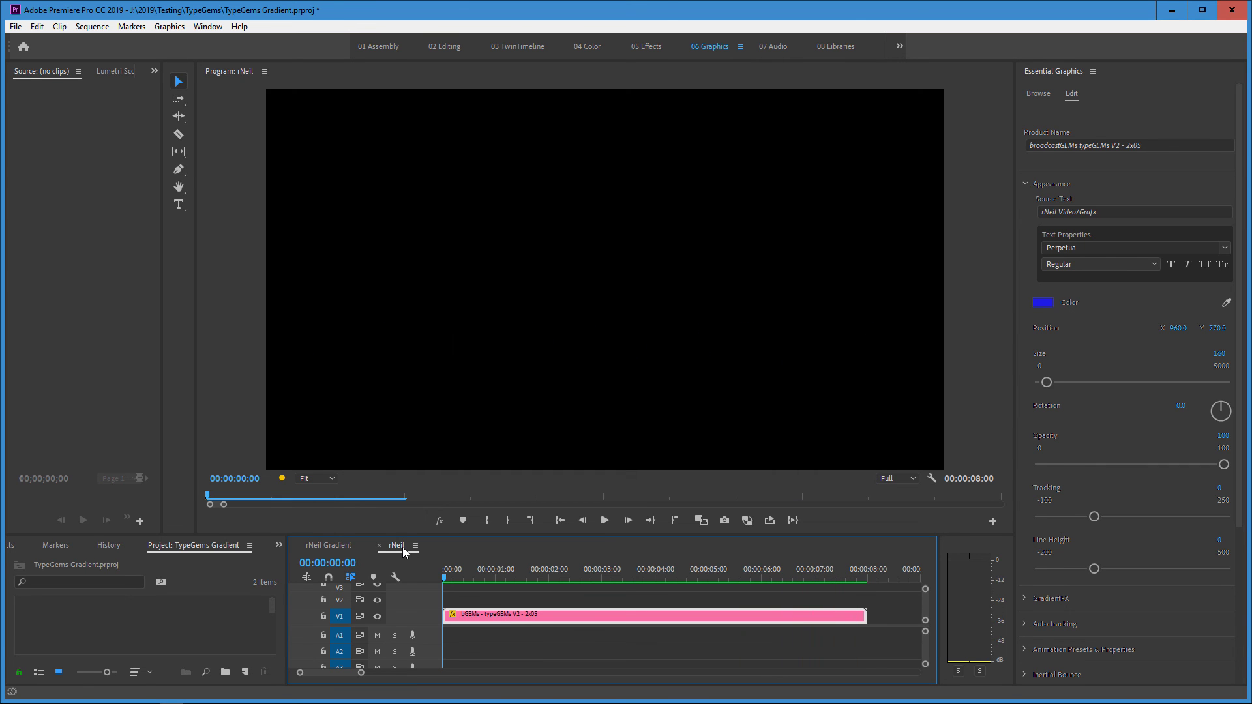
key(space)
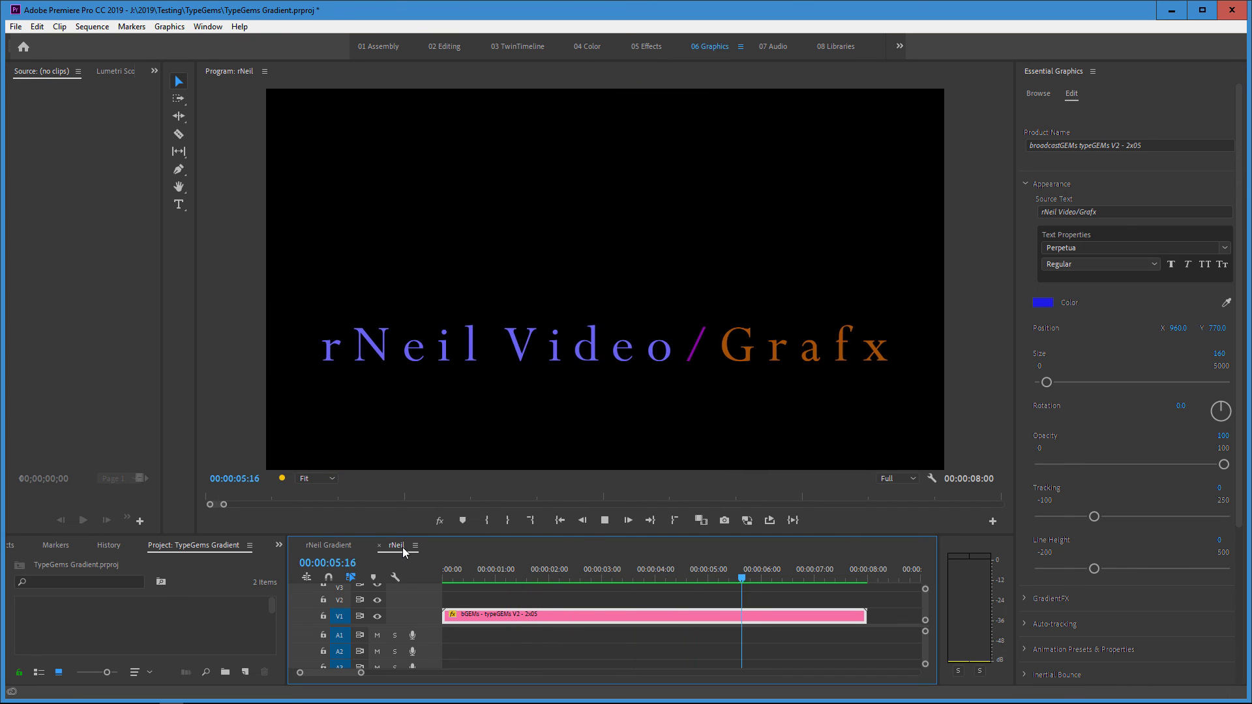
key(space)
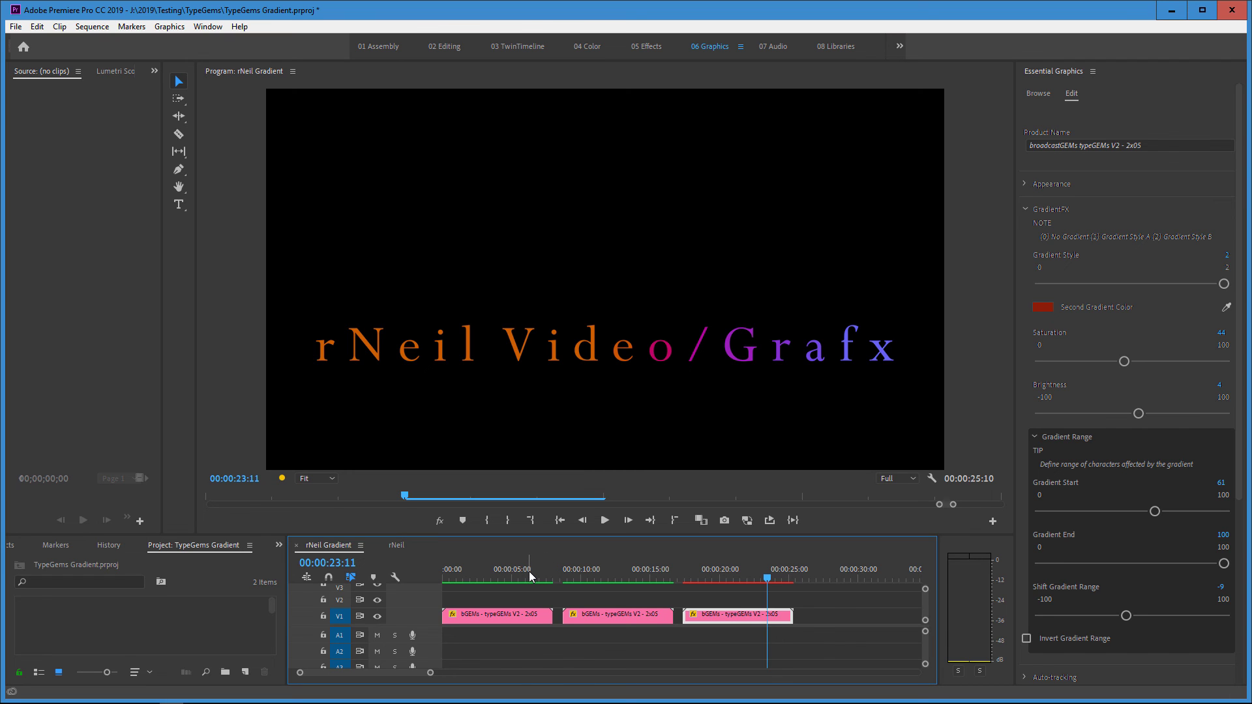
Return to the rNeil Gradient sequence and move the playhead to 00:00:06:03 on the first title.
click(528, 573)
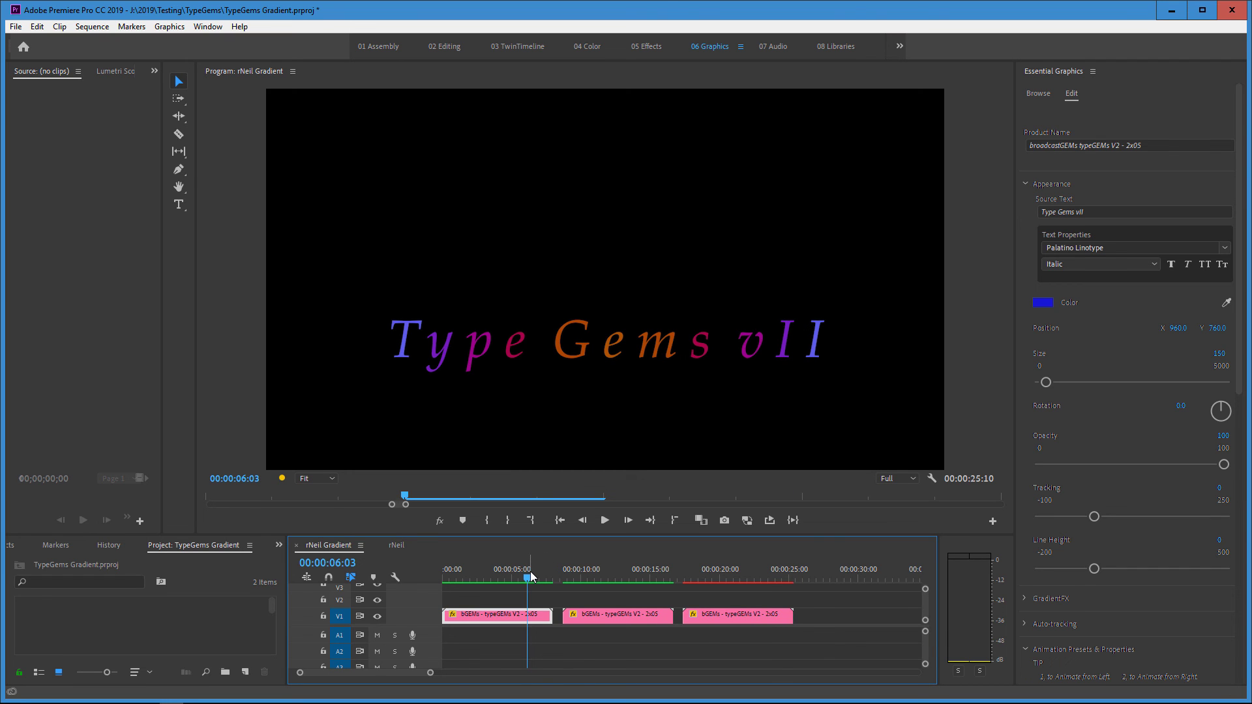